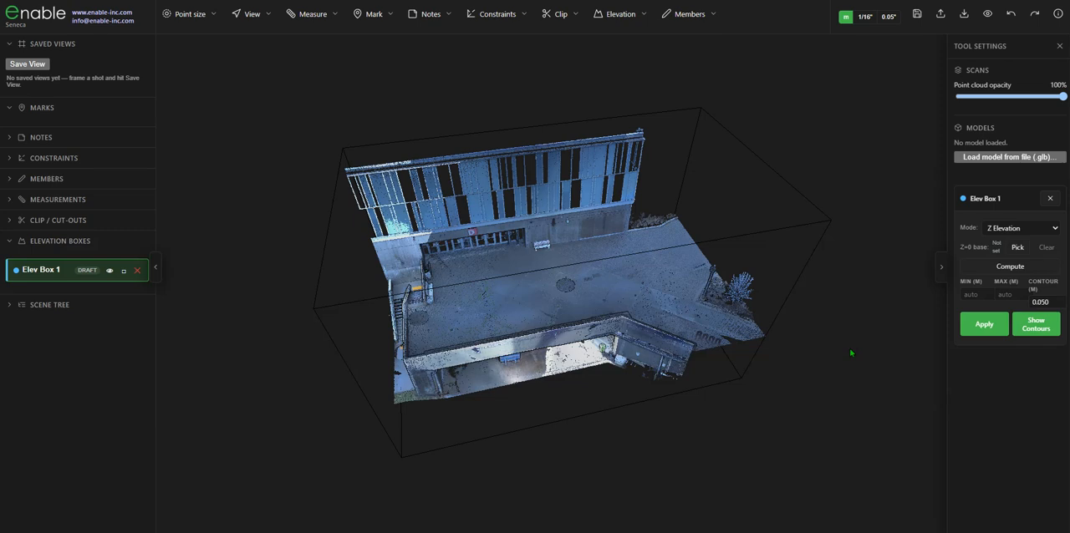
{"action": "left_click", "coordinate": [1033, 227]}
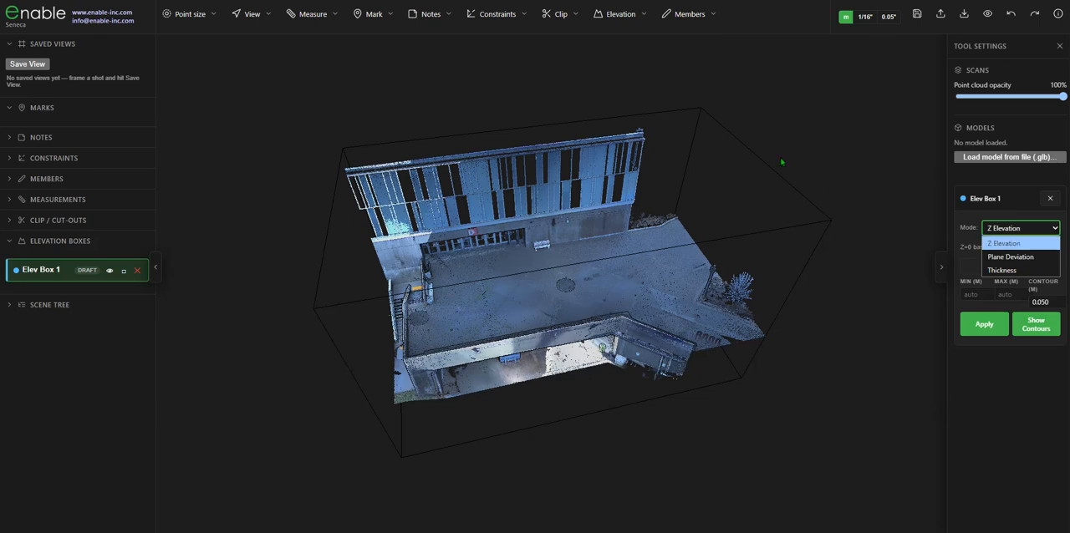
{"action": "left_click", "coordinate": [601, 19]}
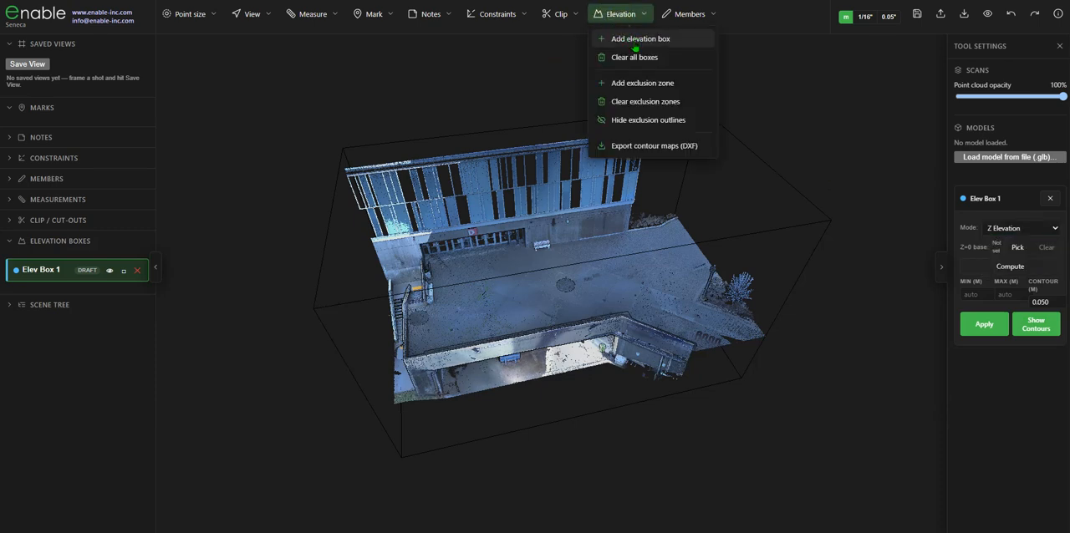
{"action": "left_click", "coordinate": [860, 186]}
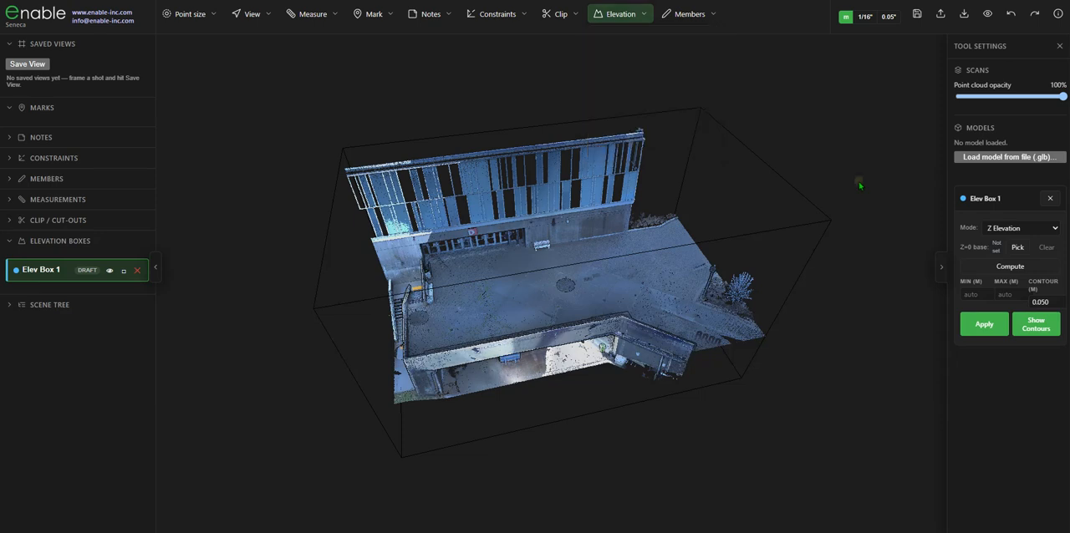
- Lower the top face of the clipping box around the scan to cut away the tall wall and deck above the garage ceiling
{"action": "left_click", "coordinate": [648, 117]}
{"action": "left_click_drag", "start_coordinate": [557, 226], "coordinate": [622, 308]}
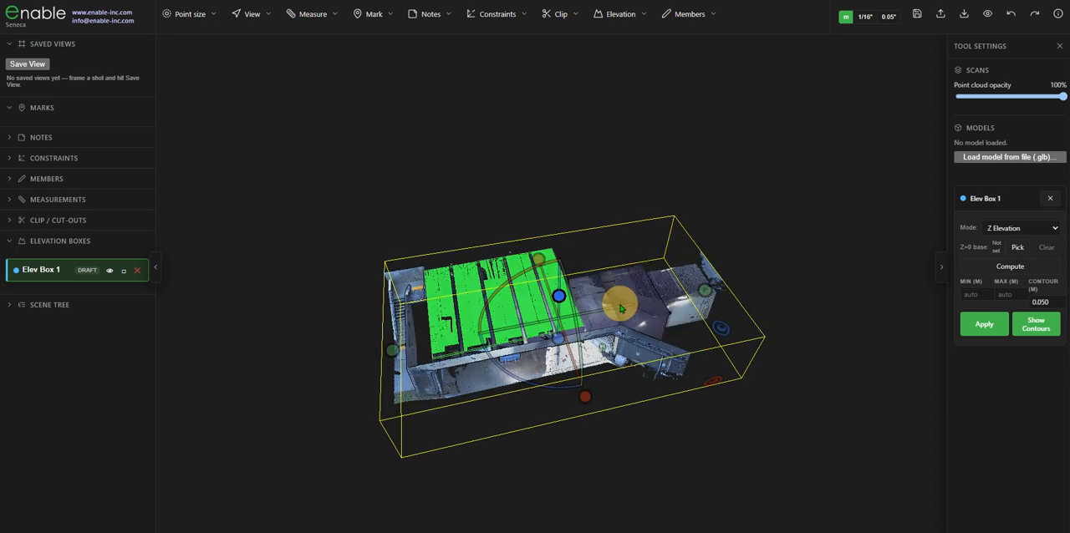
{"action": "left_click", "coordinate": [792, 213]}
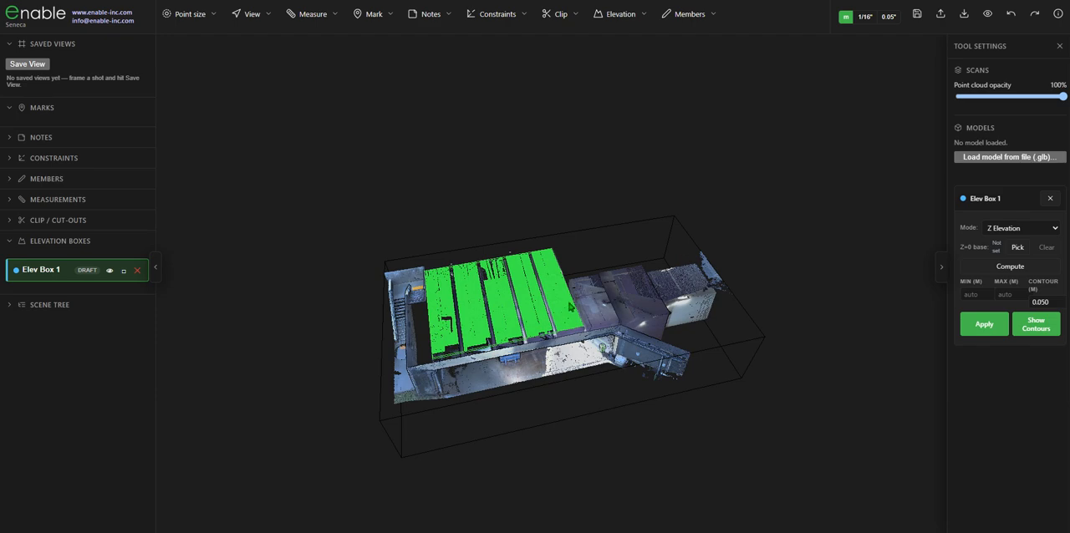
- Set the mode of Elev Box 1 to Plane Deviation
{"action": "scroll", "coordinate": [530, 322], "scroll_direction": "up", "scroll_amount": 4}
{"action": "left_click_drag", "start_coordinate": [539, 333], "coordinate": [508, 326]}
{"action": "scroll", "coordinate": [512, 292], "scroll_direction": "up", "scroll_amount": 2}
{"action": "left_click_drag", "start_coordinate": [512, 291], "coordinate": [461, 297]}
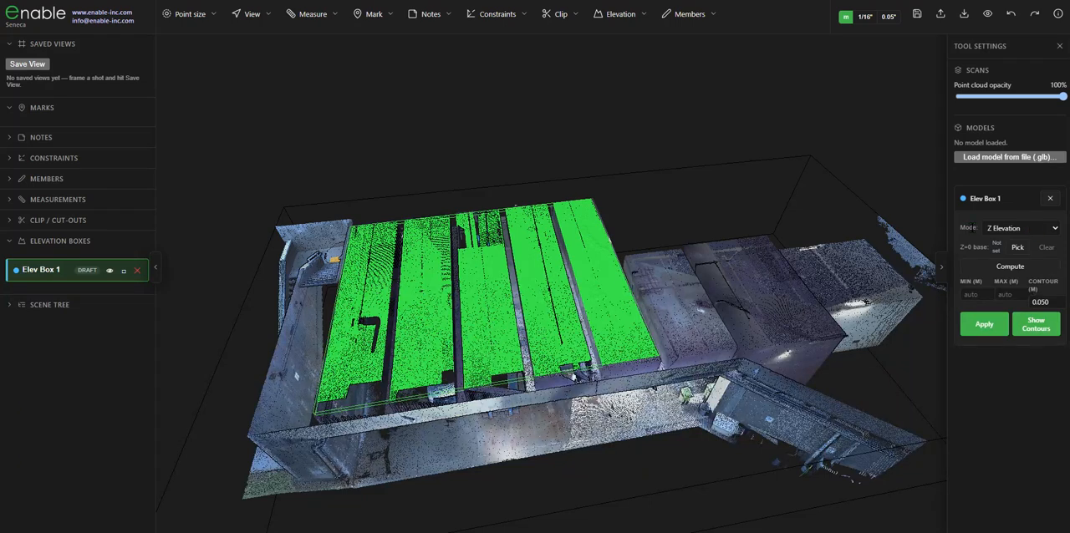
{"action": "left_click", "coordinate": [1004, 229]}
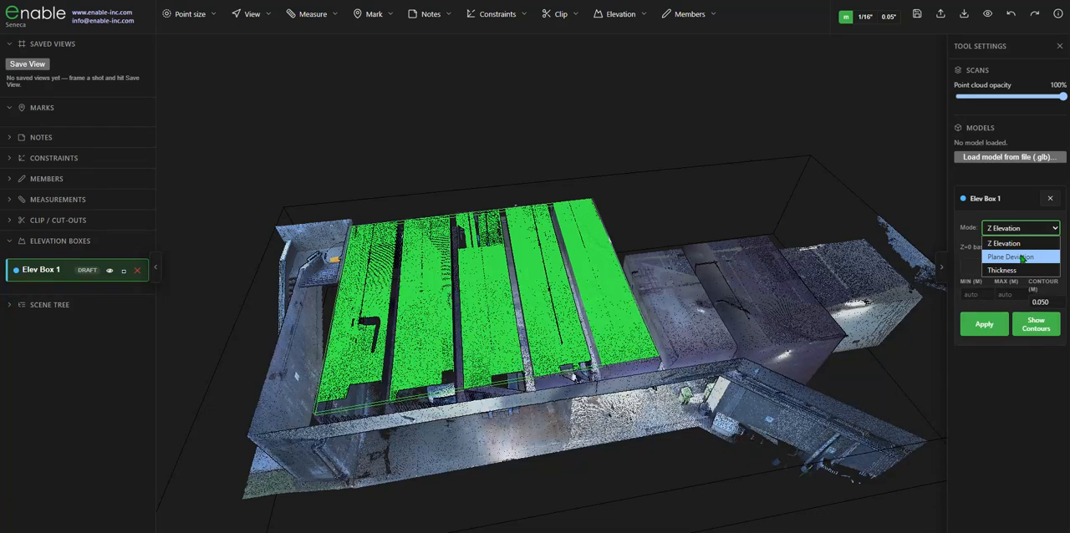
{"action": "left_click", "coordinate": [1007, 255]}
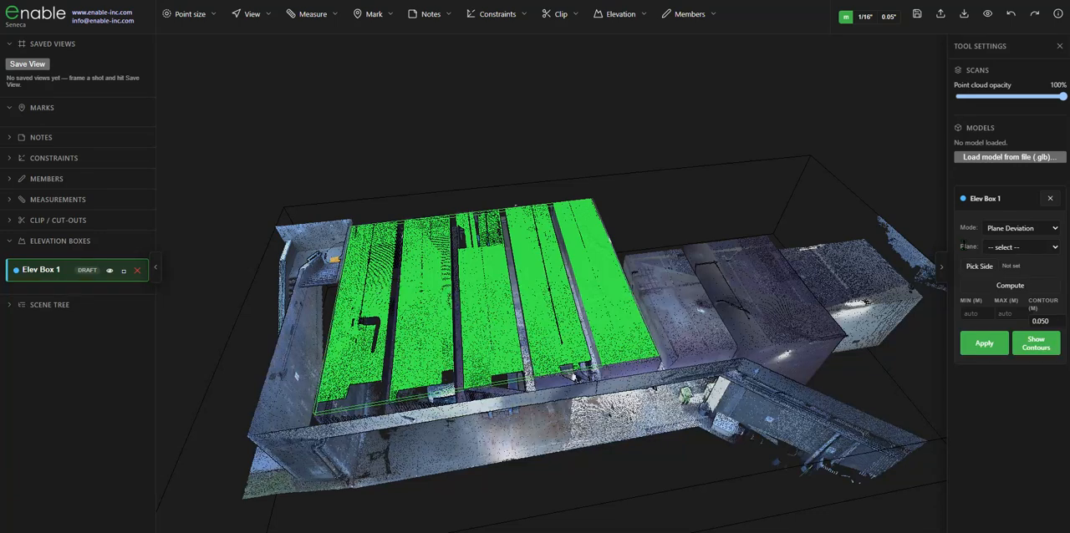
{"action": "left_click", "coordinate": [1007, 249]}
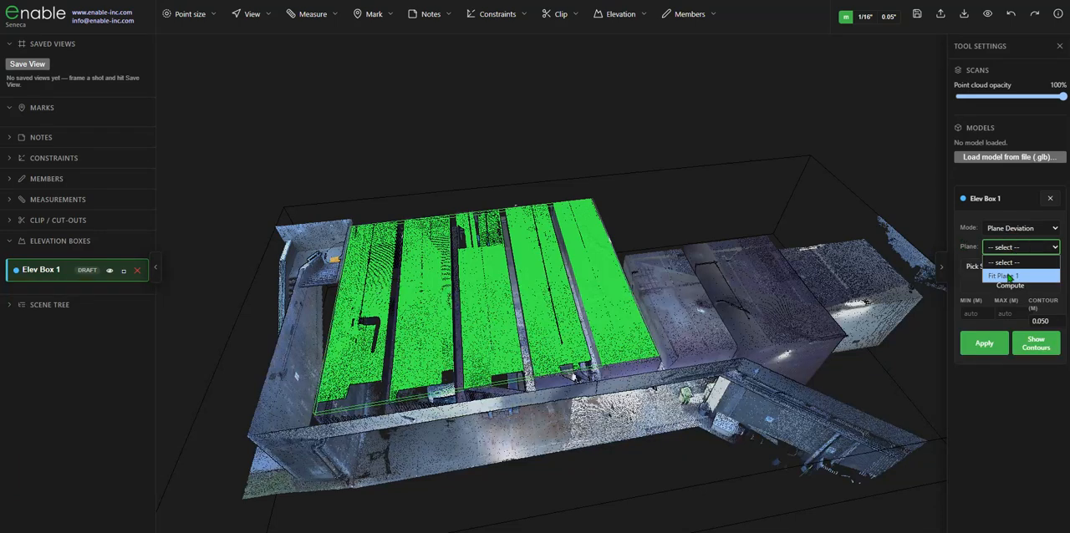
{"action": "left_click", "coordinate": [683, 118]}
{"action": "left_click_drag", "start_coordinate": [683, 119], "coordinate": [637, 142]}
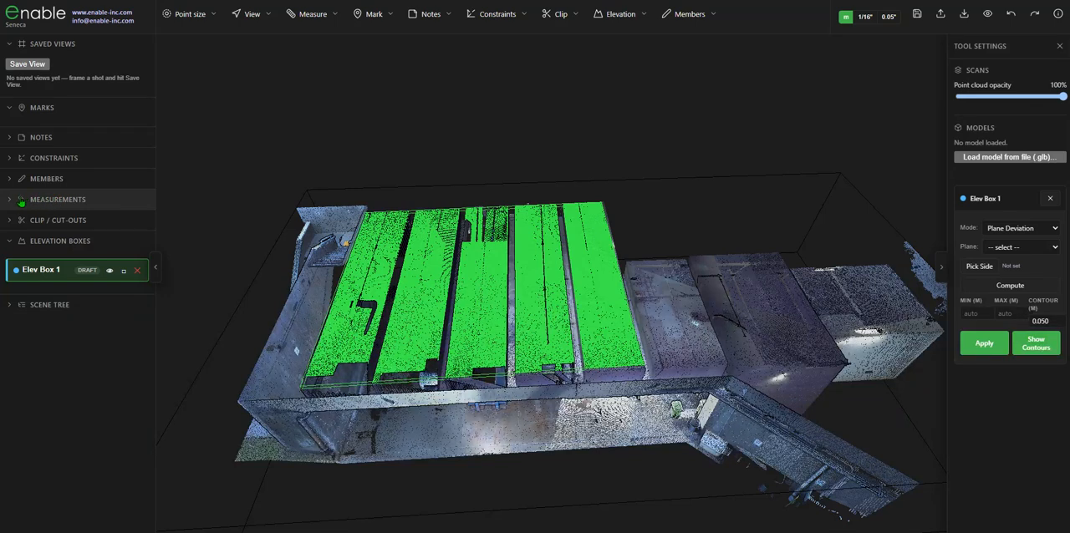
- Show Fit Plane 1 from the constraints, examine its position against the garage floor, and hide it again
{"action": "left_click", "coordinate": [19, 159]}
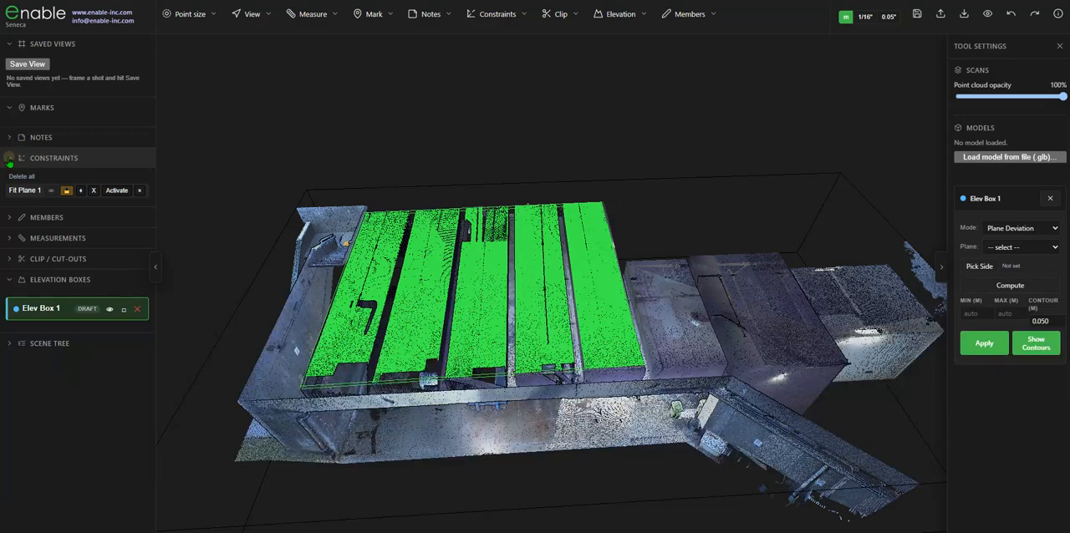
{"action": "left_click", "coordinate": [51, 190]}
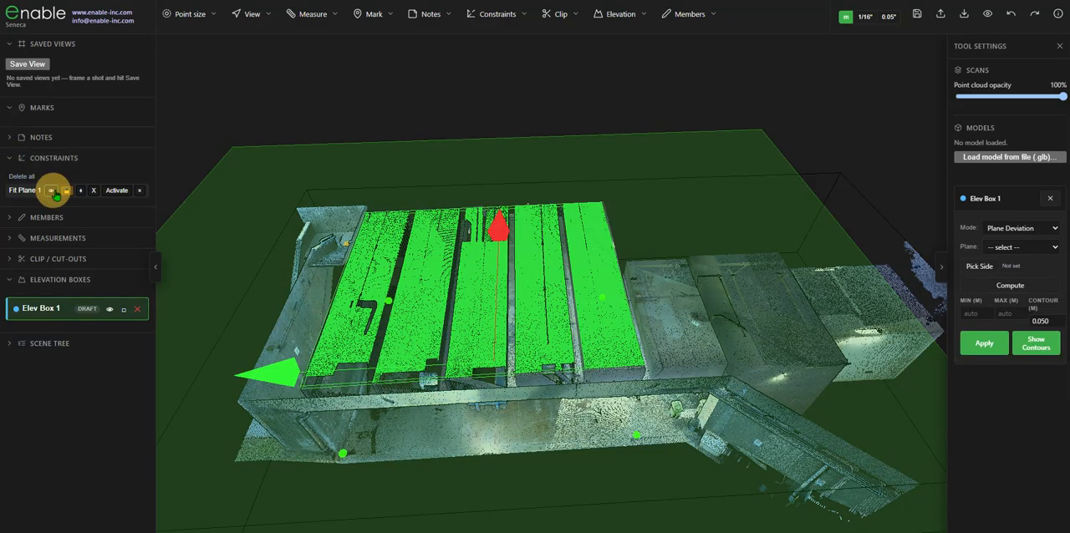
{"action": "left_click_drag", "start_coordinate": [567, 163], "coordinate": [535, 187]}
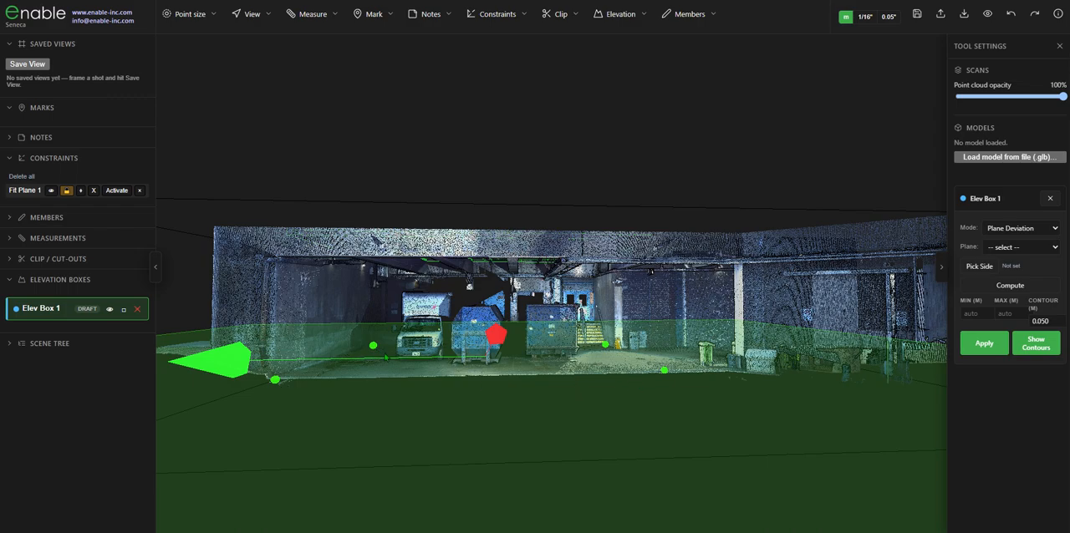
{"action": "left_click_drag", "start_coordinate": [417, 377], "coordinate": [459, 370]}
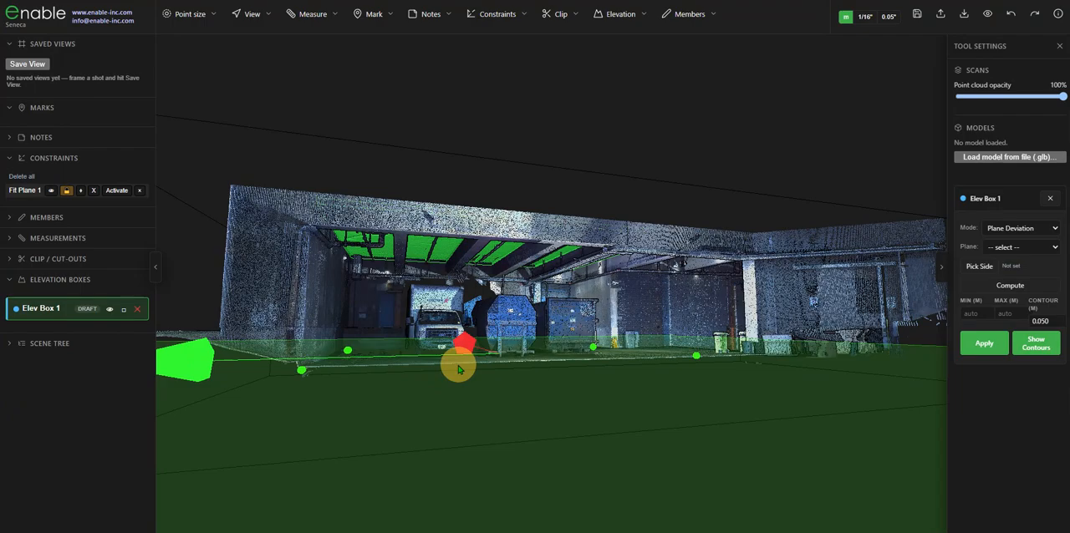
{"action": "left_click_drag", "start_coordinate": [382, 365], "coordinate": [398, 422]}
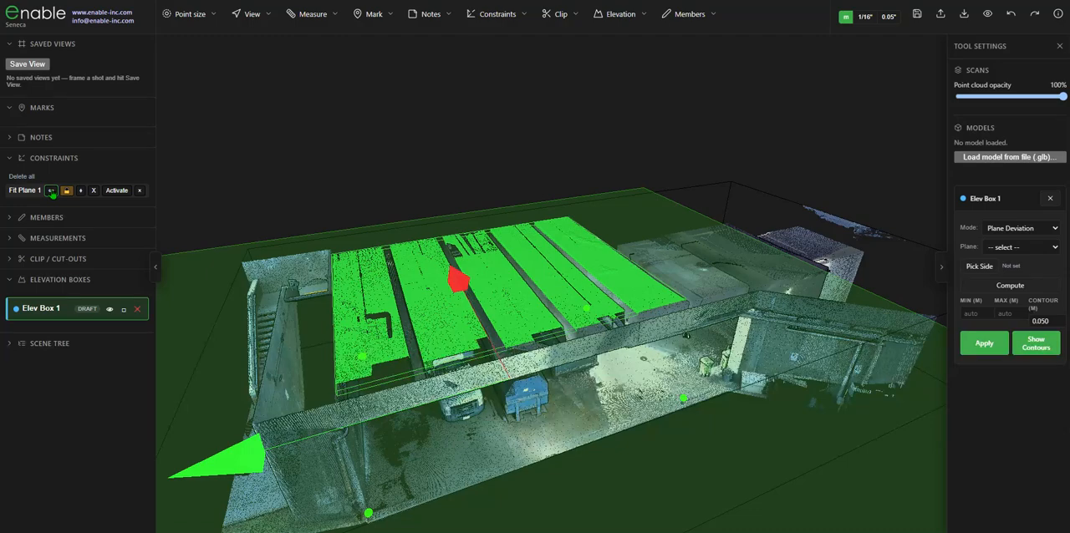
{"action": "left_click", "coordinate": [51, 191]}
- Choose Fit Plane 1 as the reference plane for Elev Box 1
{"action": "left_click_drag", "start_coordinate": [466, 196], "coordinate": [425, 193]}
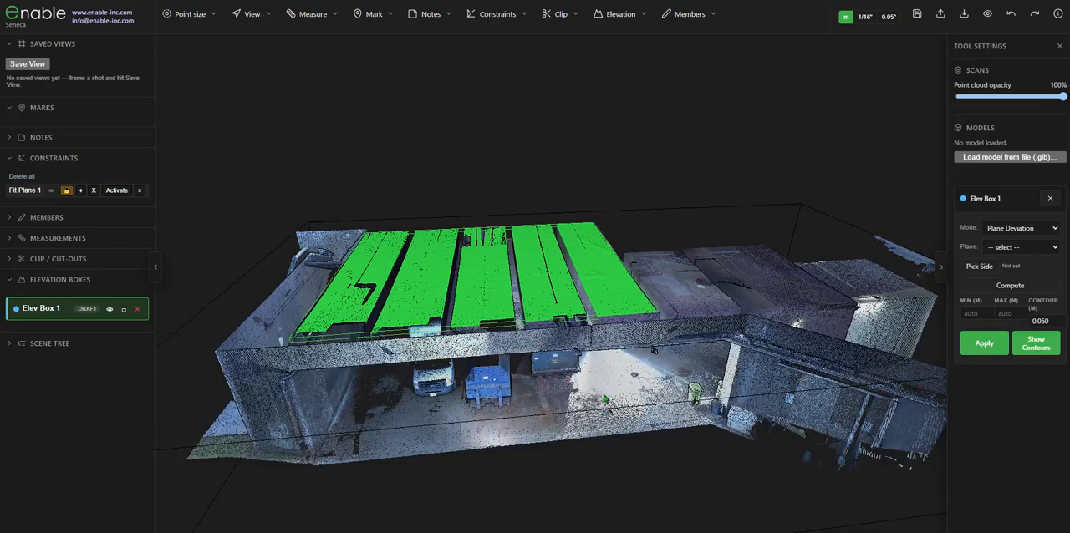
{"action": "left_click_drag", "start_coordinate": [633, 352], "coordinate": [629, 361]}
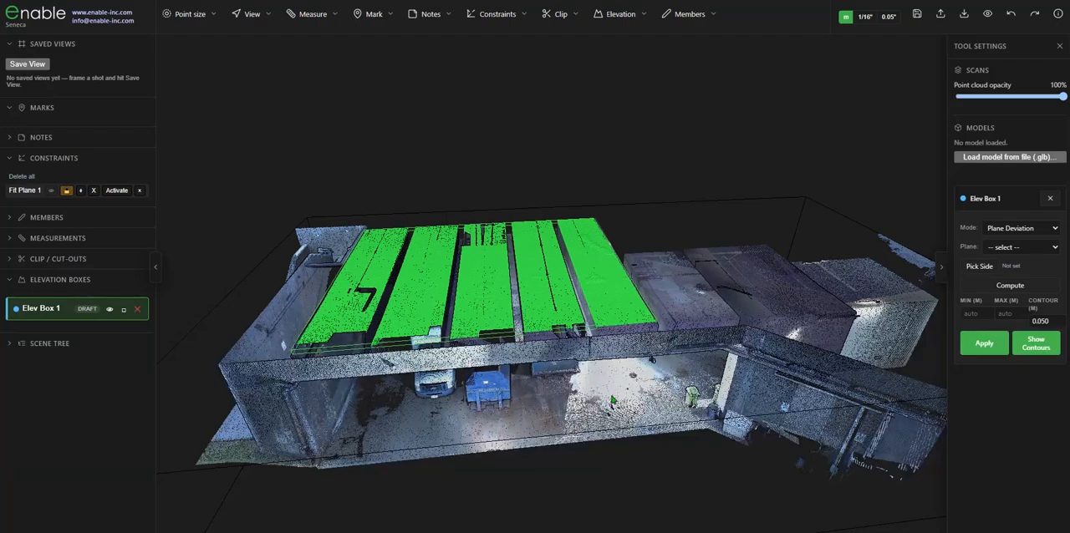
{"action": "left_click_drag", "start_coordinate": [613, 406], "coordinate": [577, 381]}
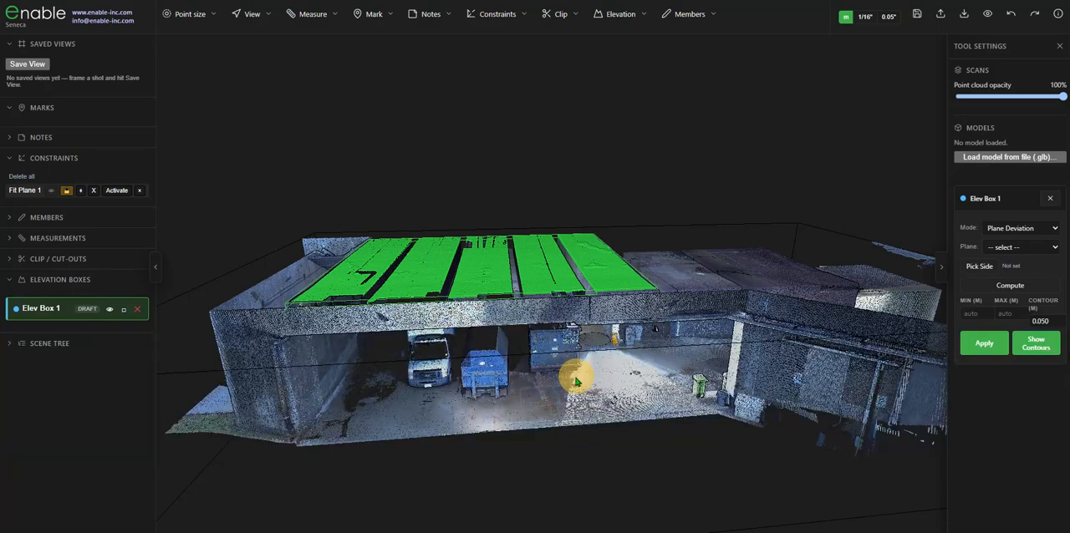
{"action": "left_click_drag", "start_coordinate": [576, 381], "coordinate": [571, 388]}
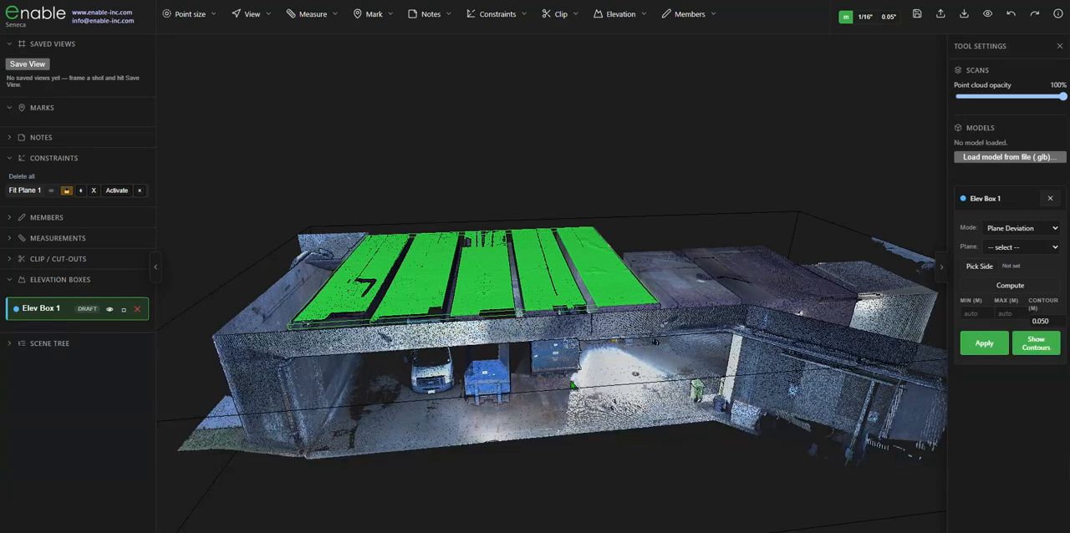
{"action": "left_click", "coordinate": [1001, 247]}
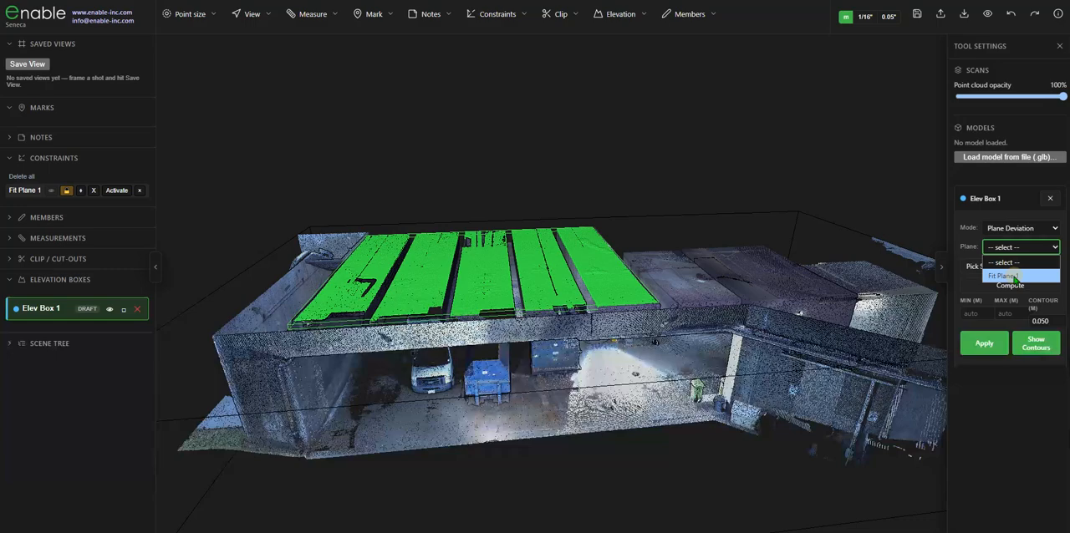
{"action": "left_click", "coordinate": [1015, 277]}
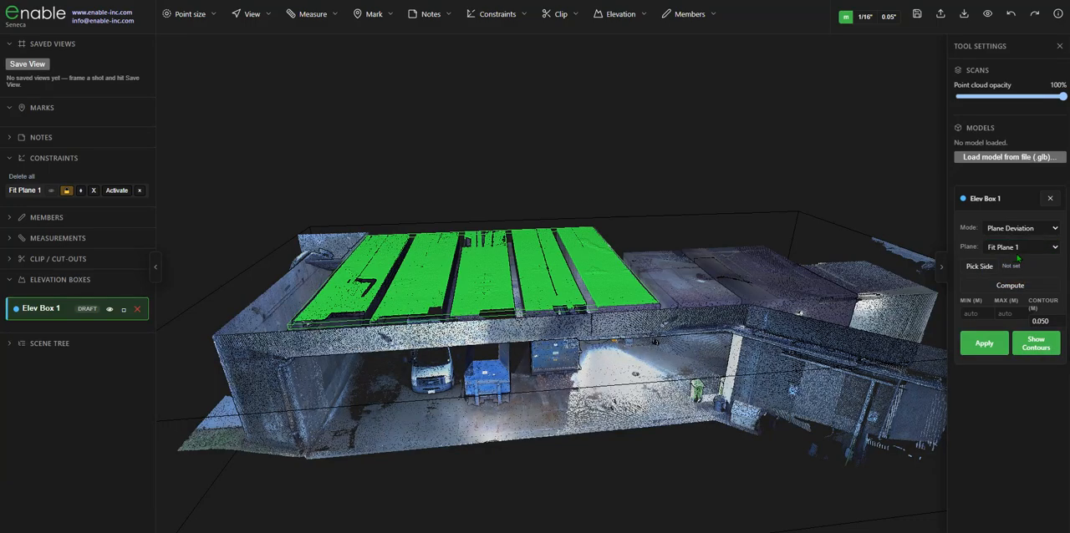
- Pick the ceiling side of the plane as the positive side and compute the deviation map for Elev Box 1
{"action": "left_click_drag", "start_coordinate": [700, 238], "coordinate": [678, 261]}
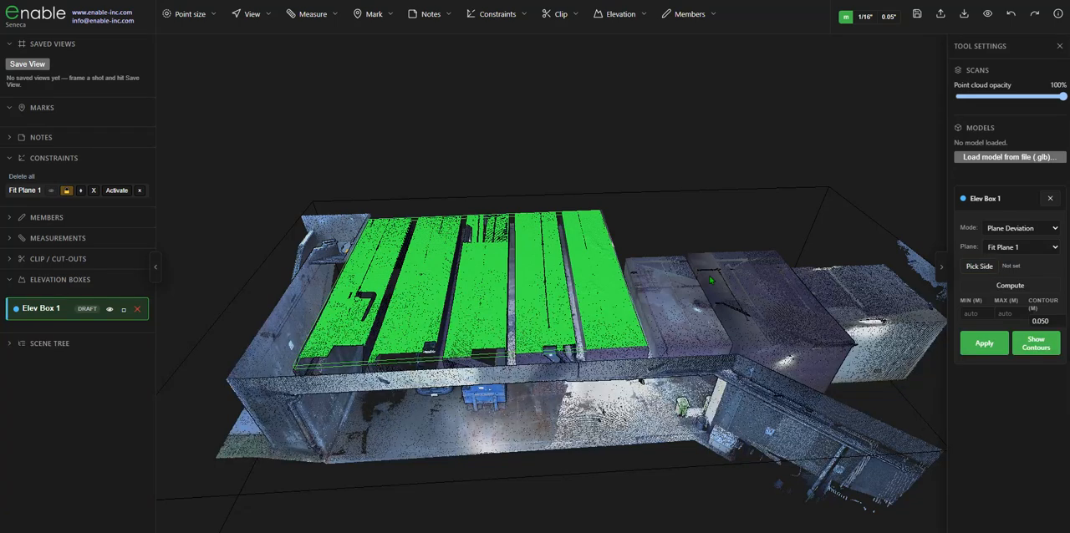
{"action": "left_click", "coordinate": [979, 266]}
{"action": "left_click", "coordinate": [593, 296]}
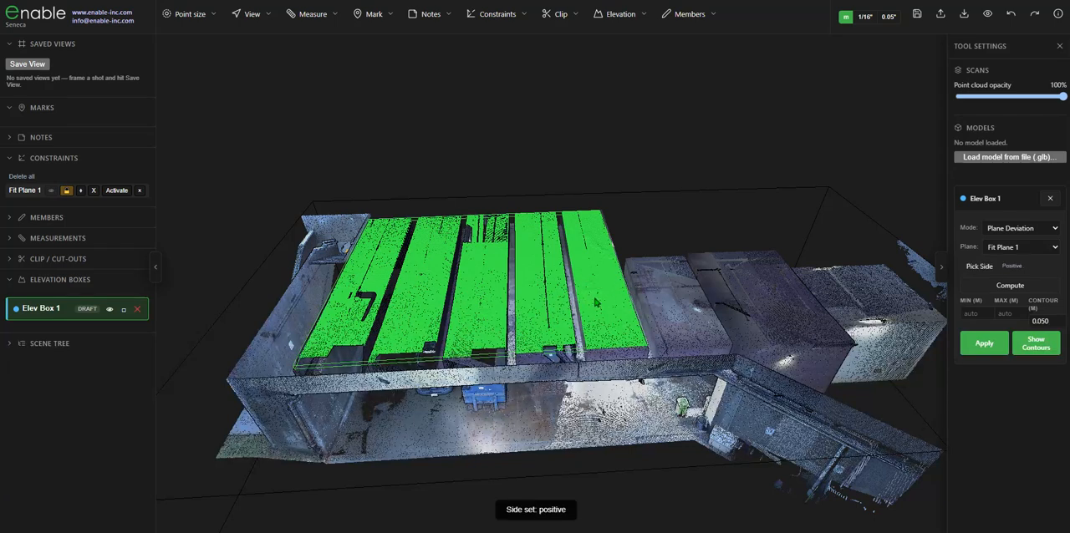
{"action": "left_click", "coordinate": [984, 347]}
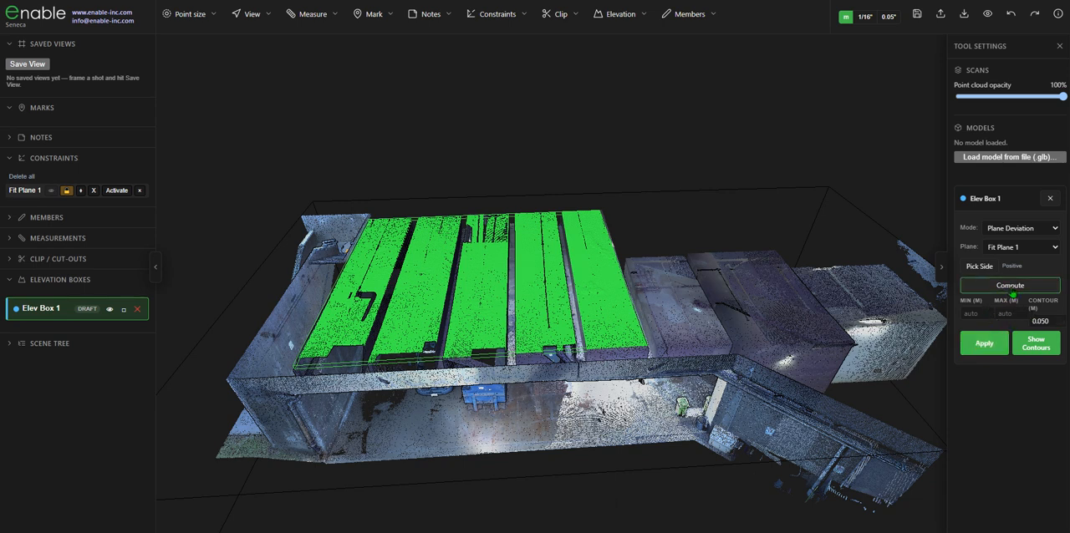
{"action": "left_click", "coordinate": [1011, 286]}
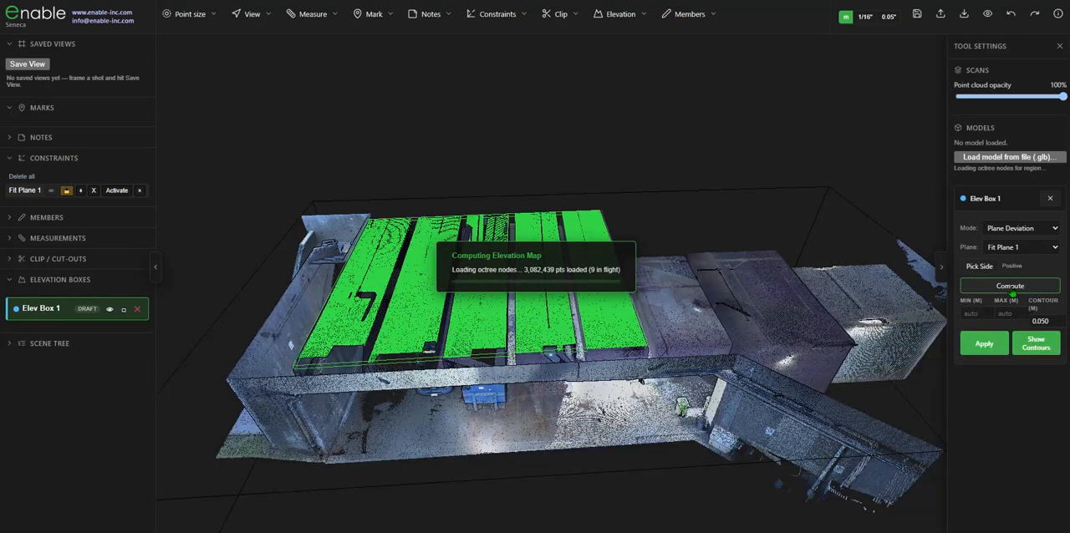
- Show the contour lines on the computed deviation map of the ceiling panels
{"action": "left_click_drag", "start_coordinate": [719, 219], "coordinate": [693, 258]}
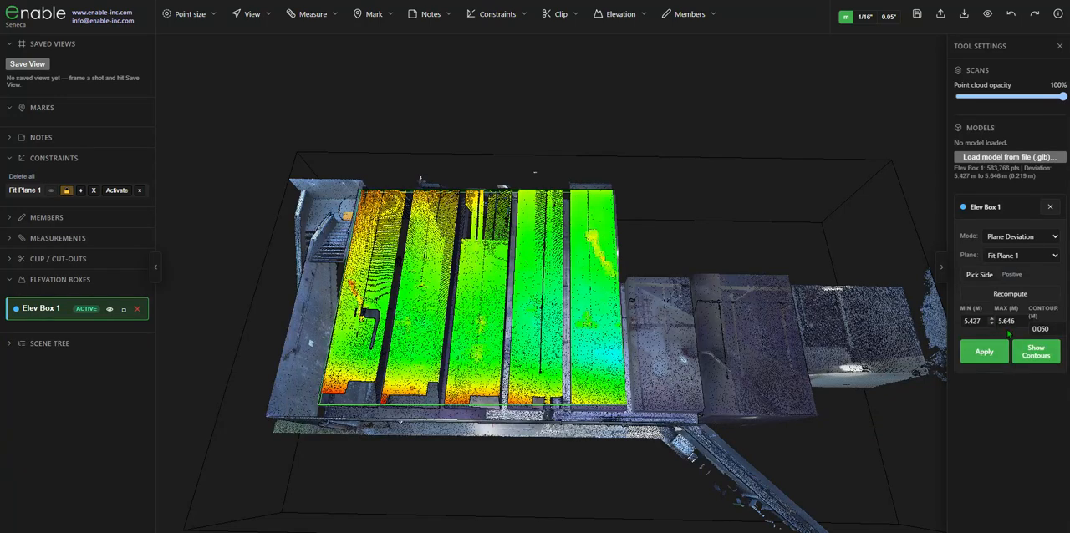
{"action": "left_click", "coordinate": [1041, 356]}
{"action": "mouse_move", "coordinate": [560, 325]}
{"action": "left_mouse_down"}
{"action": "mouse_move", "coordinate": [456, 321]}
{"action": "mouse_move", "coordinate": [556, 334]}
{"action": "left_mouse_up"}
{"action": "scroll", "coordinate": [468, 340], "scroll_direction": "up", "scroll_amount": 6}
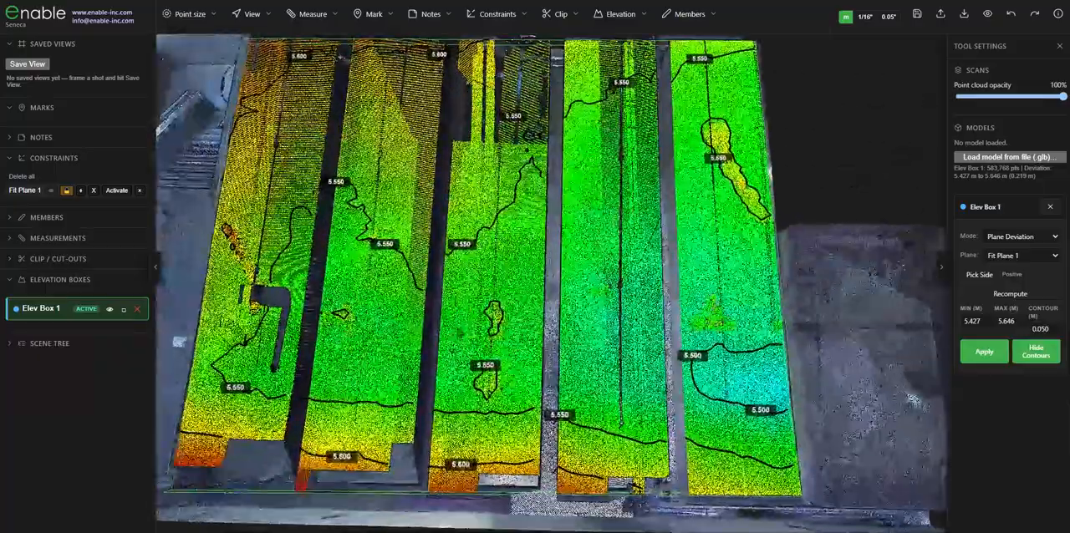
- Examine the contour labels and colour variation across the ceiling panels, comparing them with the garage floor below
{"action": "left_click_drag", "start_coordinate": [465, 325], "coordinate": [458, 343]}
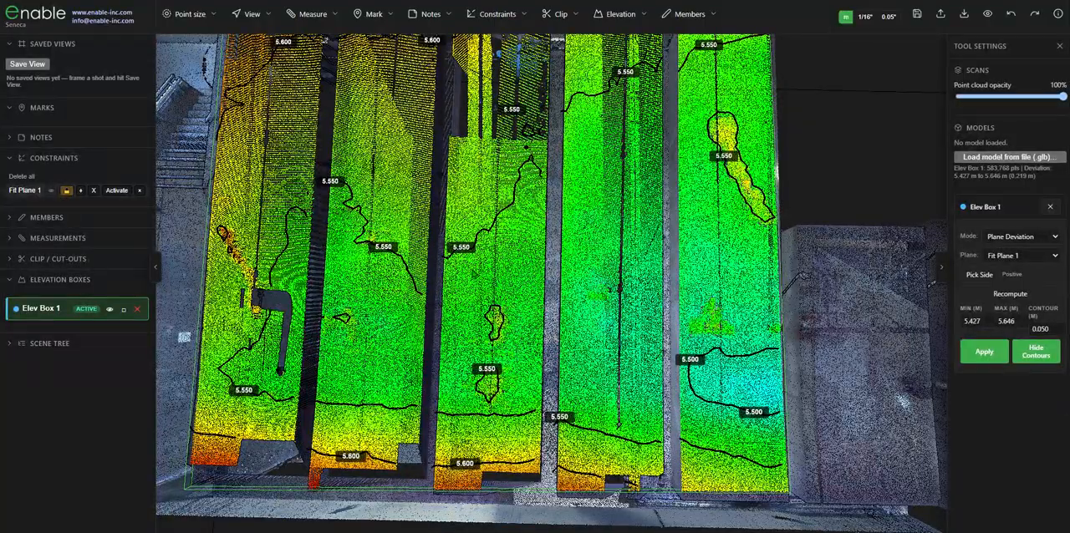
{"action": "scroll", "coordinate": [509, 299], "scroll_direction": "down", "scroll_amount": 2}
{"action": "left_click_drag", "start_coordinate": [504, 296], "coordinate": [511, 299]}
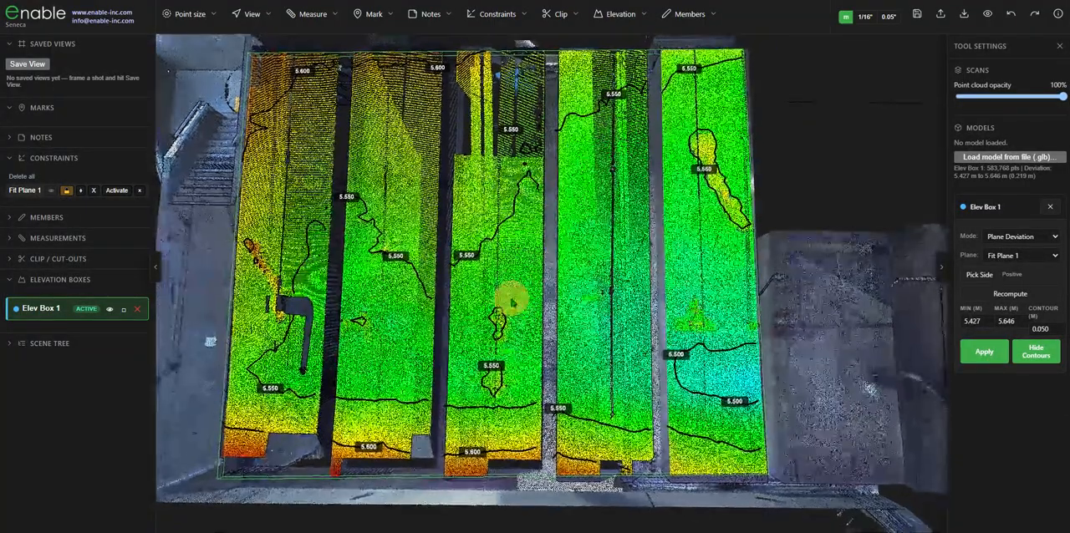
{"action": "left_click_drag", "start_coordinate": [515, 367], "coordinate": [512, 235]}
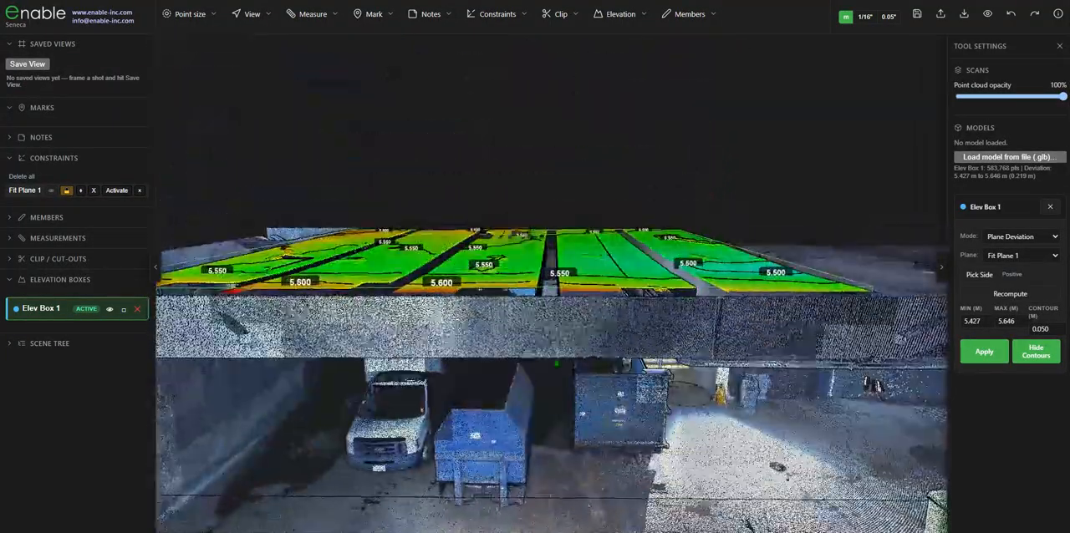
{"action": "scroll", "coordinate": [559, 393], "scroll_direction": "down", "scroll_amount": 3}
{"action": "mouse_move", "coordinate": [561, 418]}
{"action": "left_mouse_down"}
{"action": "mouse_move", "coordinate": [562, 387]}
{"action": "mouse_move", "coordinate": [577, 416]}
{"action": "left_mouse_up"}
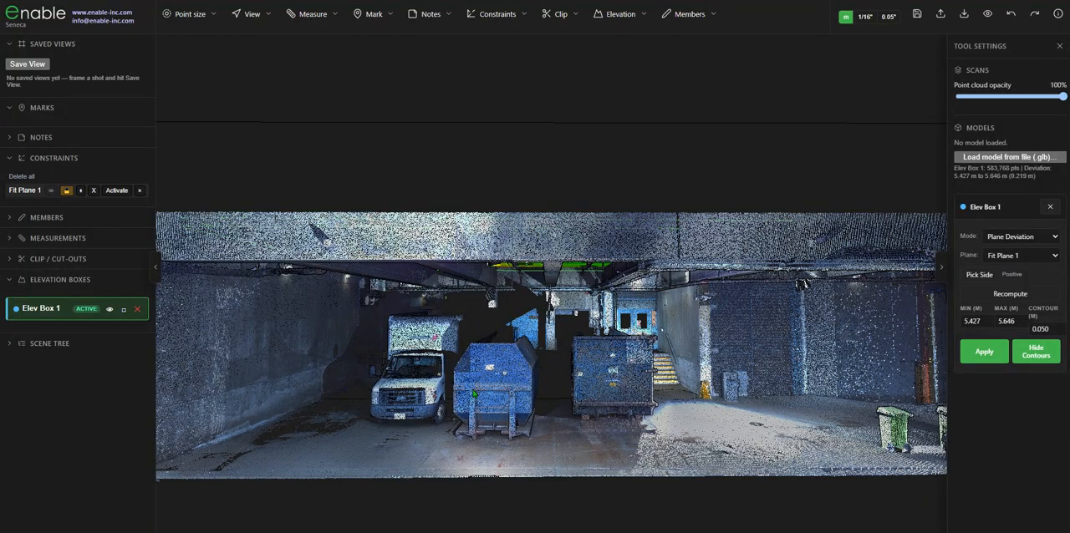
{"action": "left_click_drag", "start_coordinate": [550, 408], "coordinate": [541, 381]}
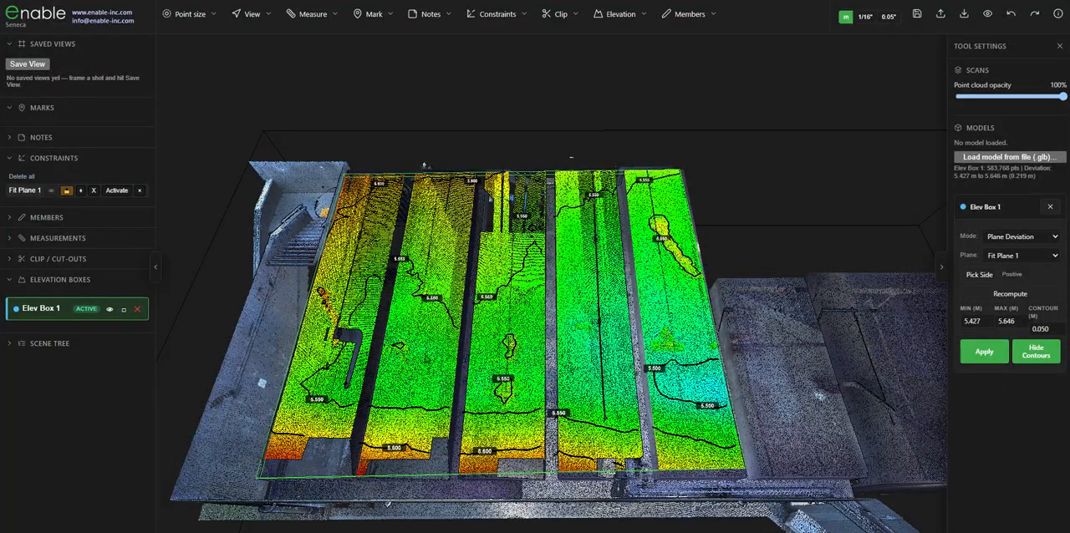
{"action": "left_click_drag", "start_coordinate": [507, 310], "coordinate": [493, 323]}
{"action": "scroll", "coordinate": [485, 323], "scroll_direction": "up", "scroll_amount": 3}
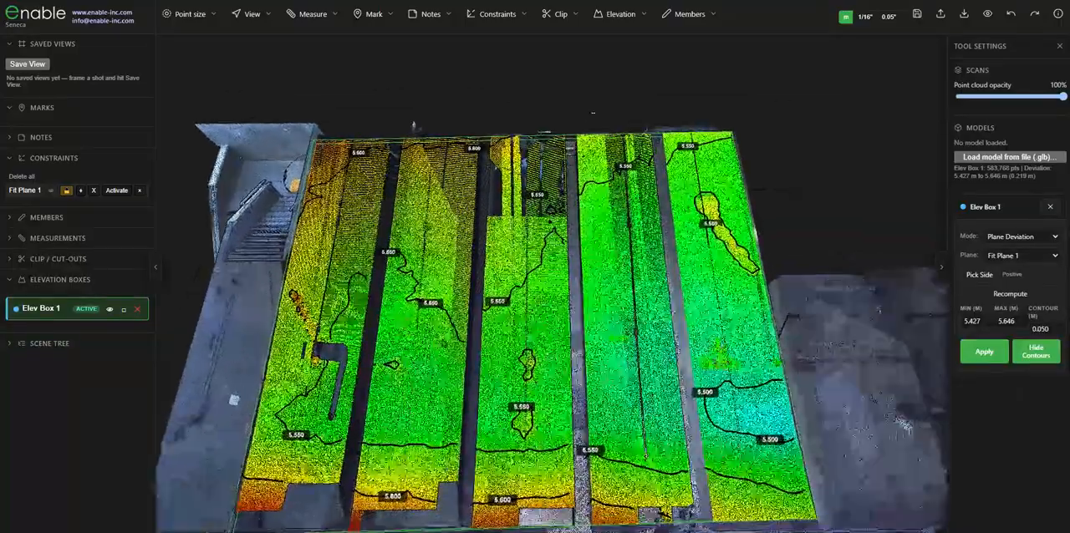
{"action": "left_click_drag", "start_coordinate": [430, 341], "coordinate": [443, 356]}
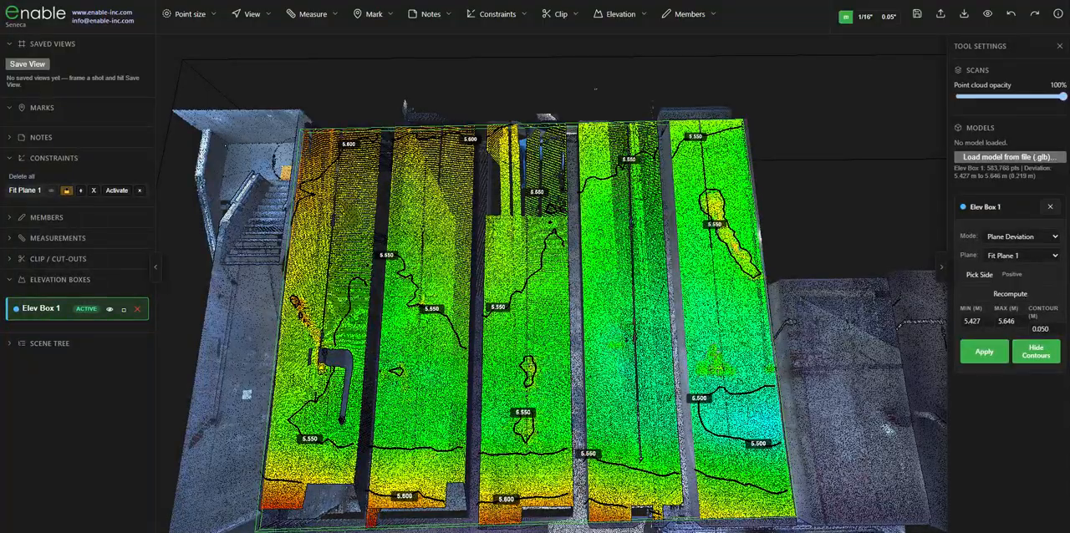
{"action": "left_click_drag", "start_coordinate": [337, 341], "coordinate": [348, 326]}
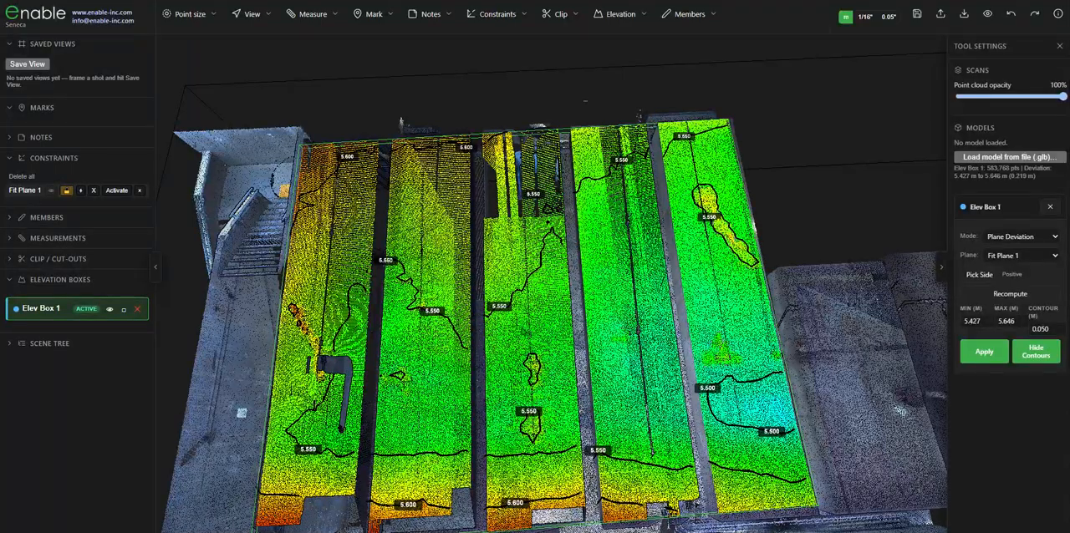
- Set the contour interval of Elev Box 1 to 0.015 m, apply it, and hide the contour lines
{"action": "left_click", "coordinate": [1042, 330]}
{"action": "left_click", "coordinate": [984, 351]}
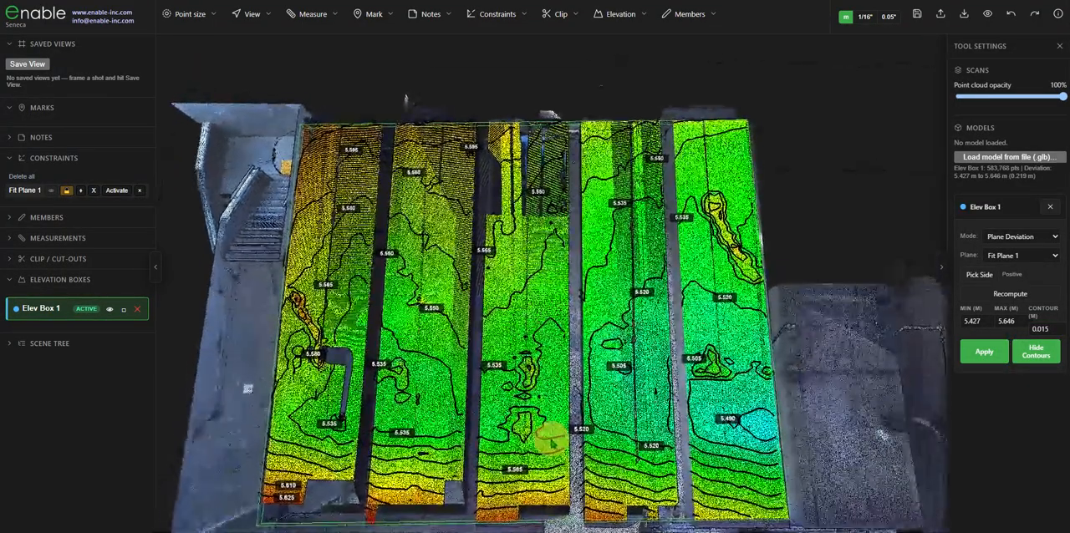
{"action": "left_click", "coordinate": [1040, 359]}
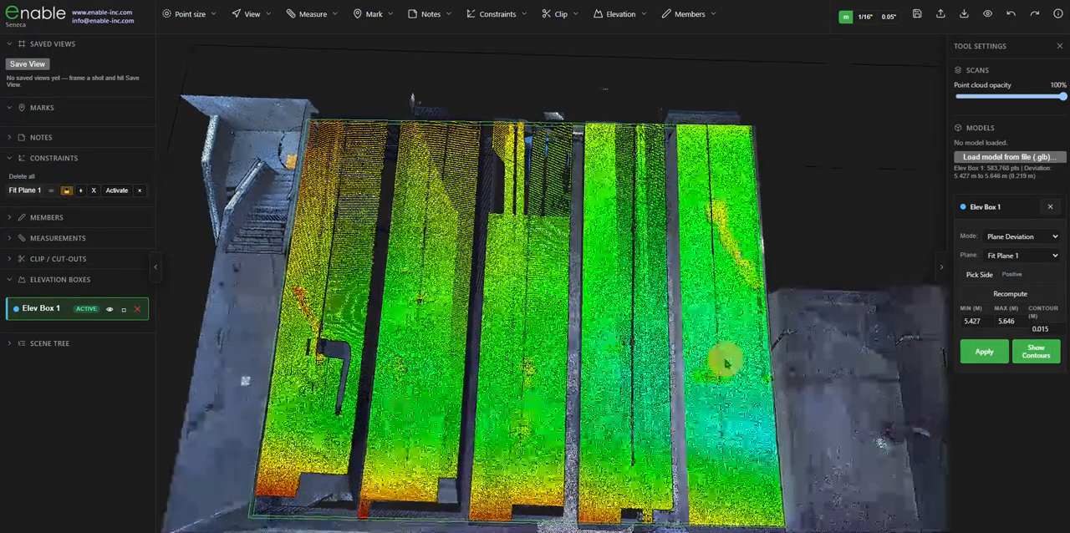